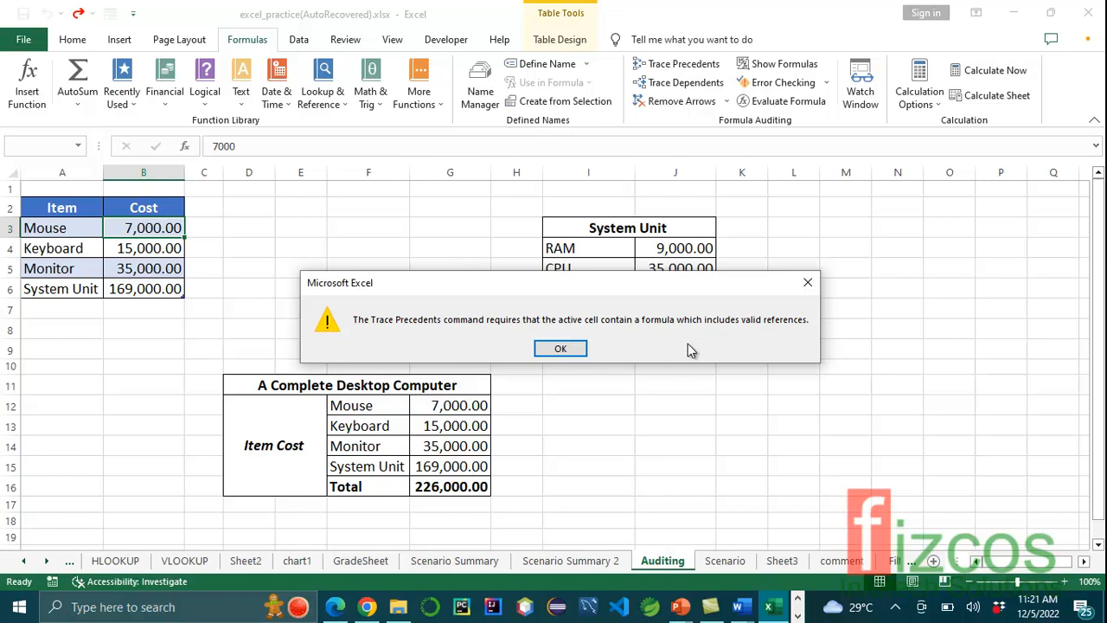
Trace the dependents of the Mouse cost in B3 and change that cost to 77000.
left_click(576, 353)
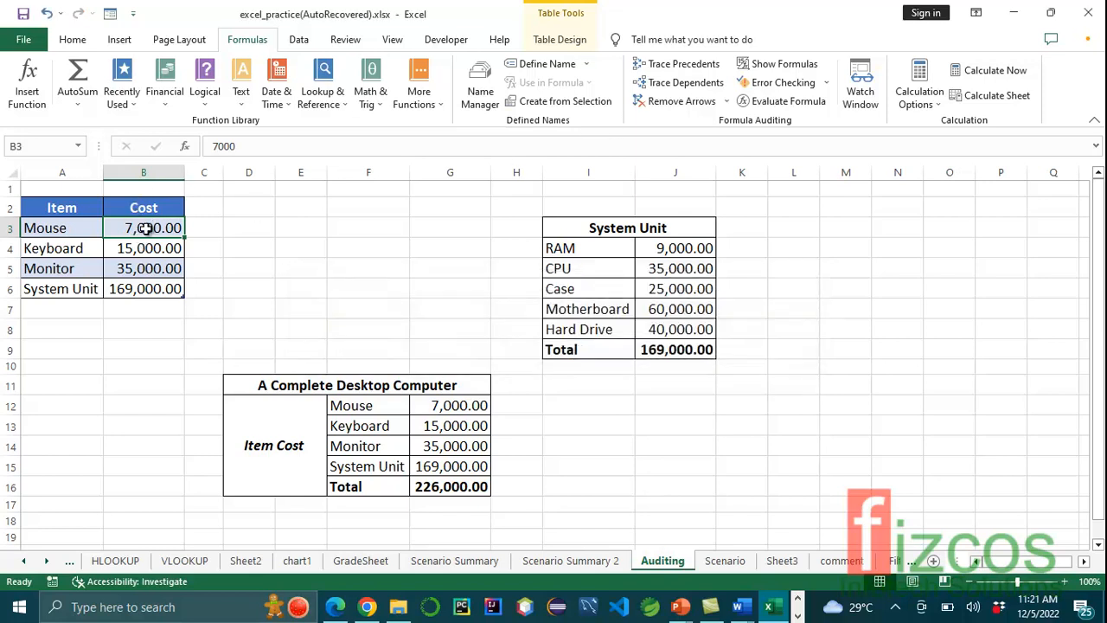
left_click(662, 88)
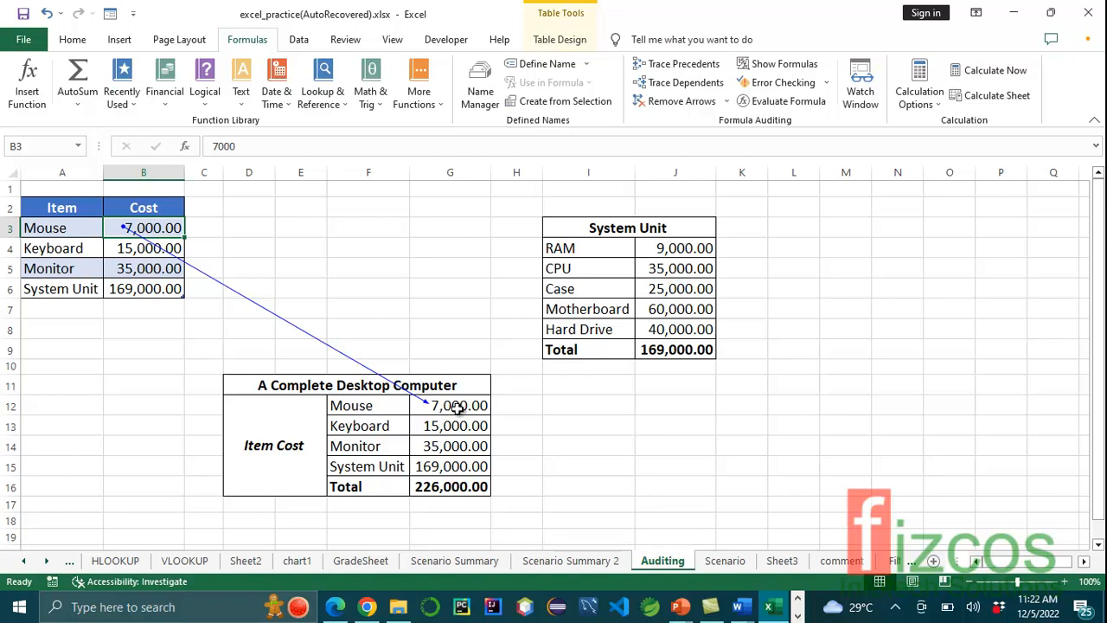
double_click(156, 227)
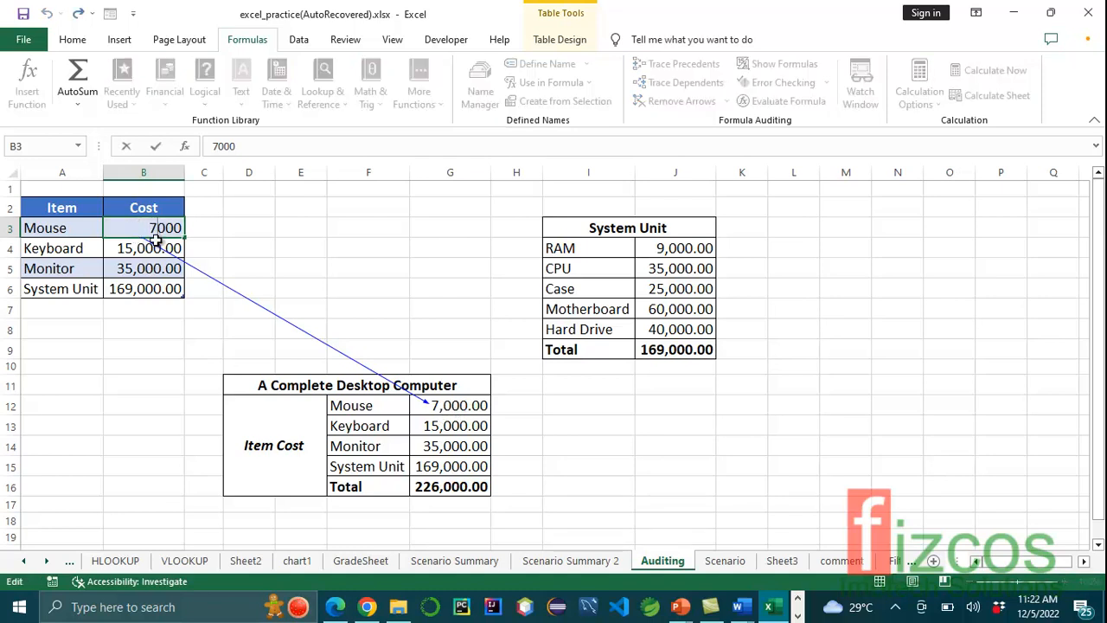
type("7")
key("Return")
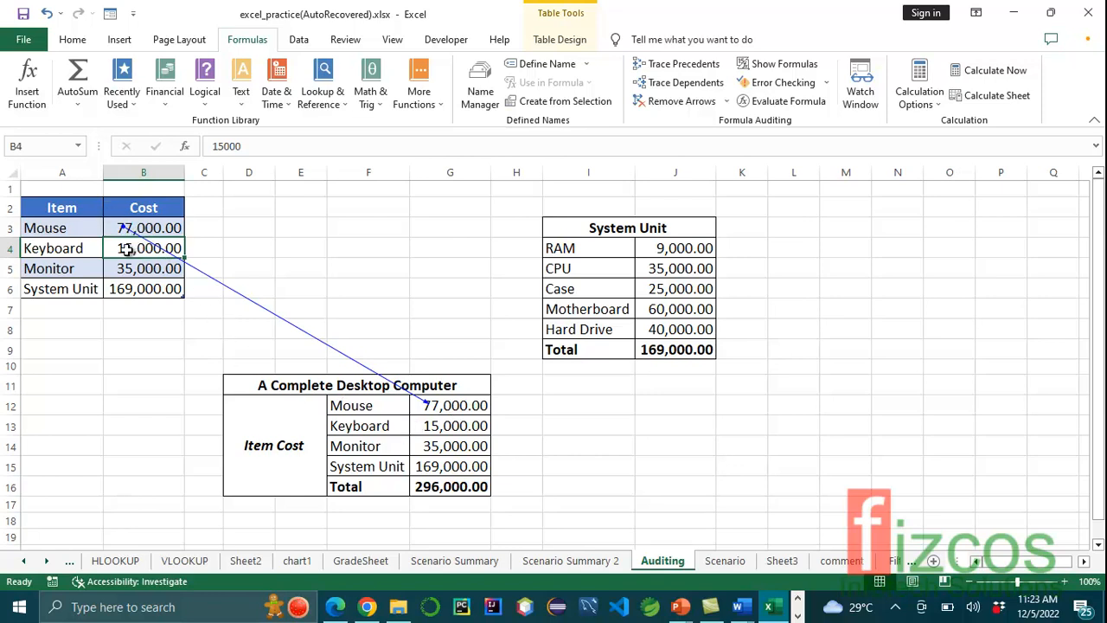
Trace the dependents of the Keyboard and Monitor costs in B4 and B5, and the precedents of the System Unit cost in B6.
left_click(690, 84)
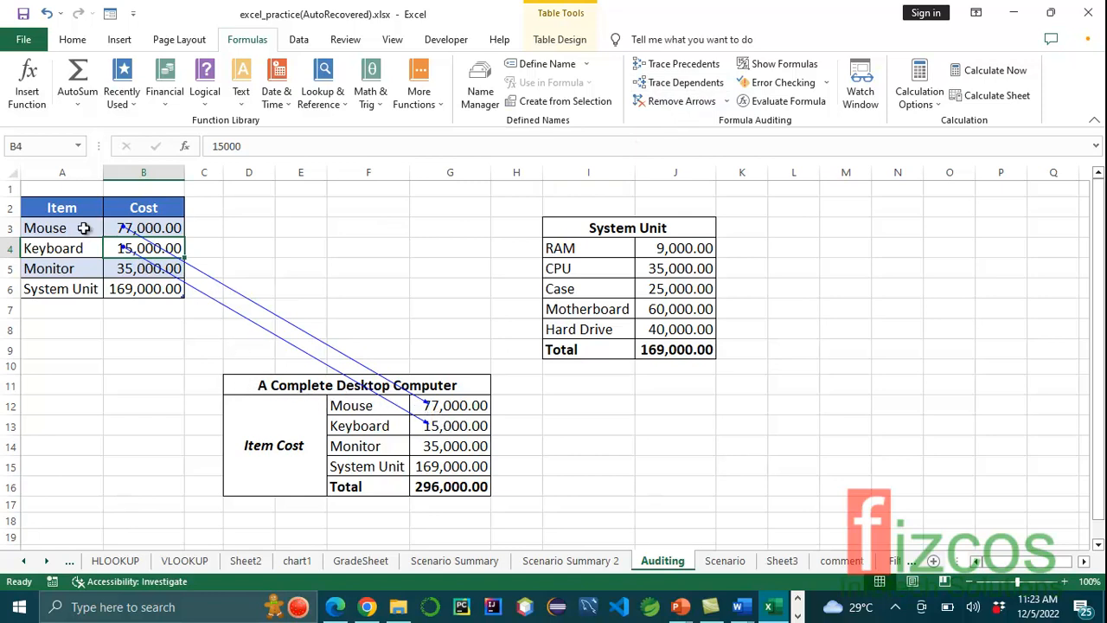
left_click(129, 269)
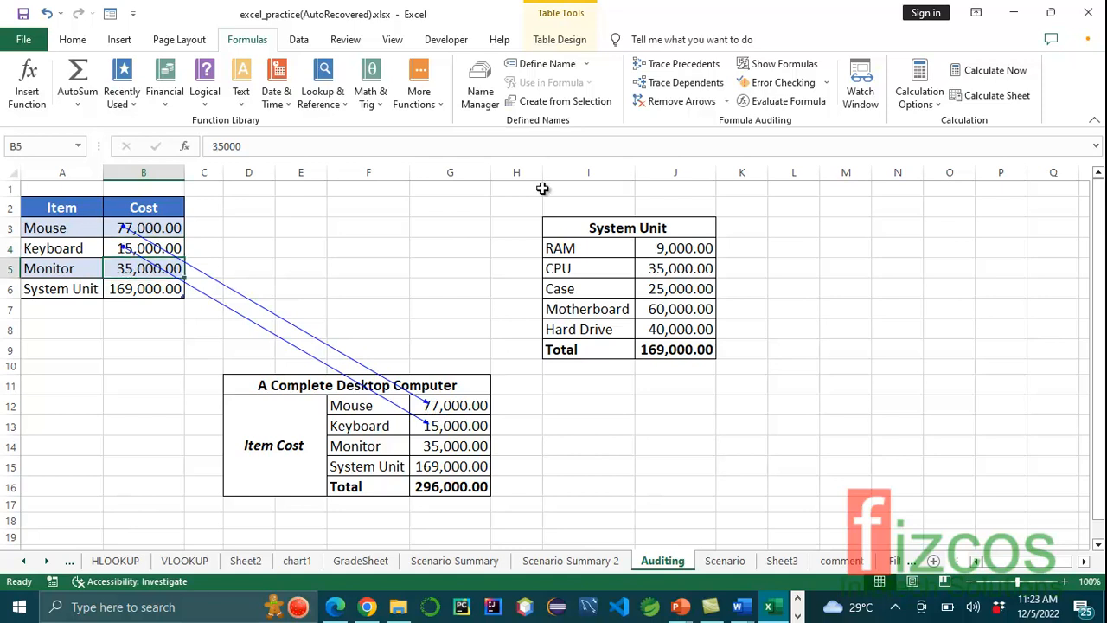
left_click(670, 85)
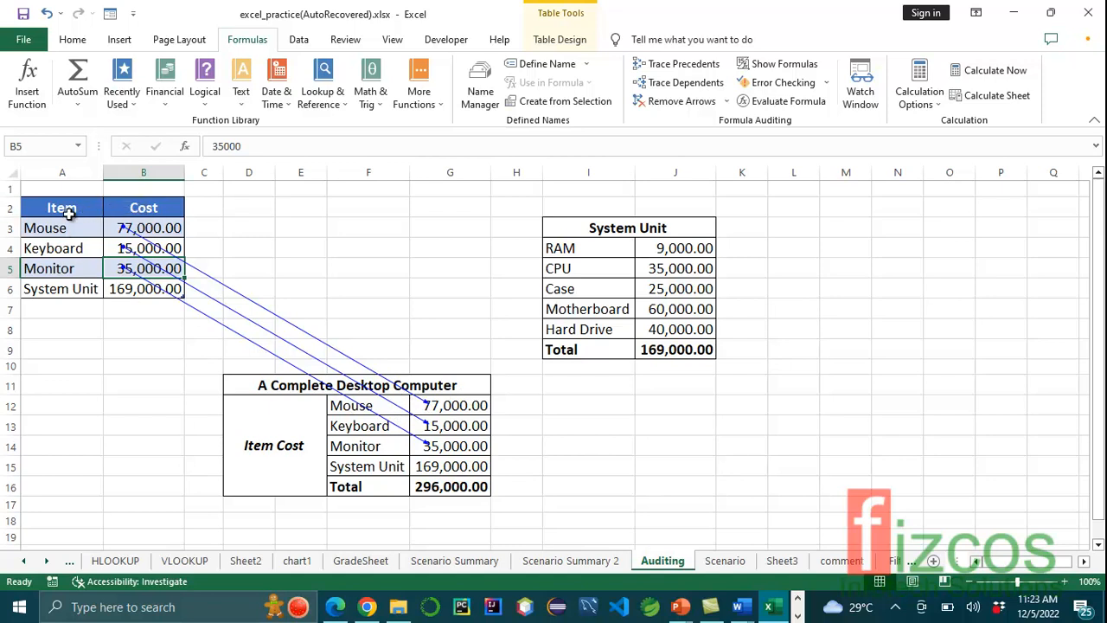
left_click(126, 292)
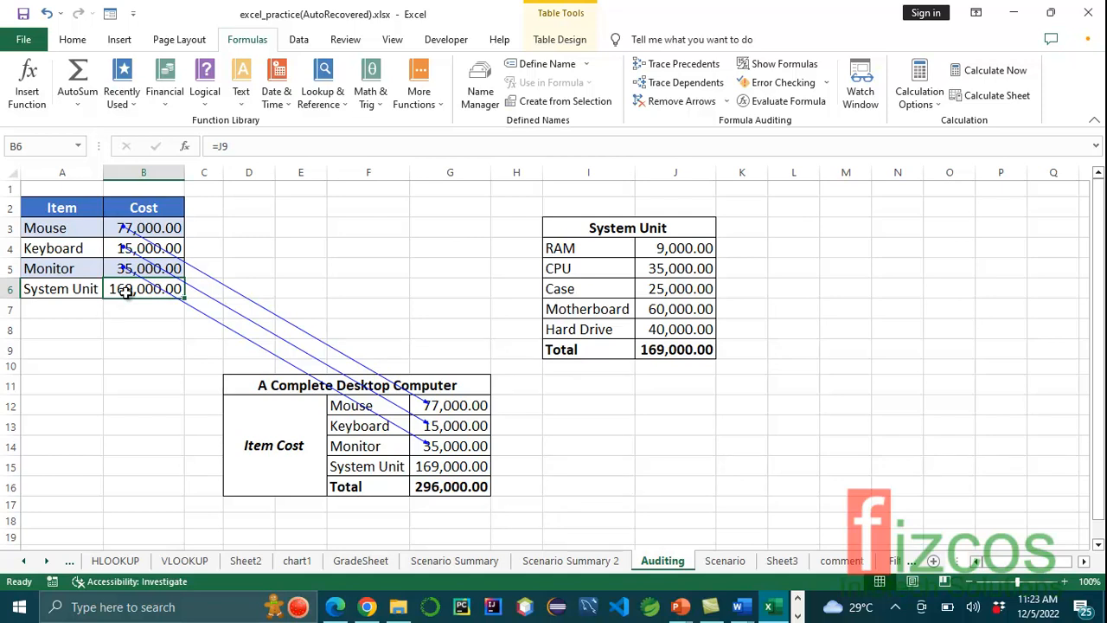
left_click(677, 67)
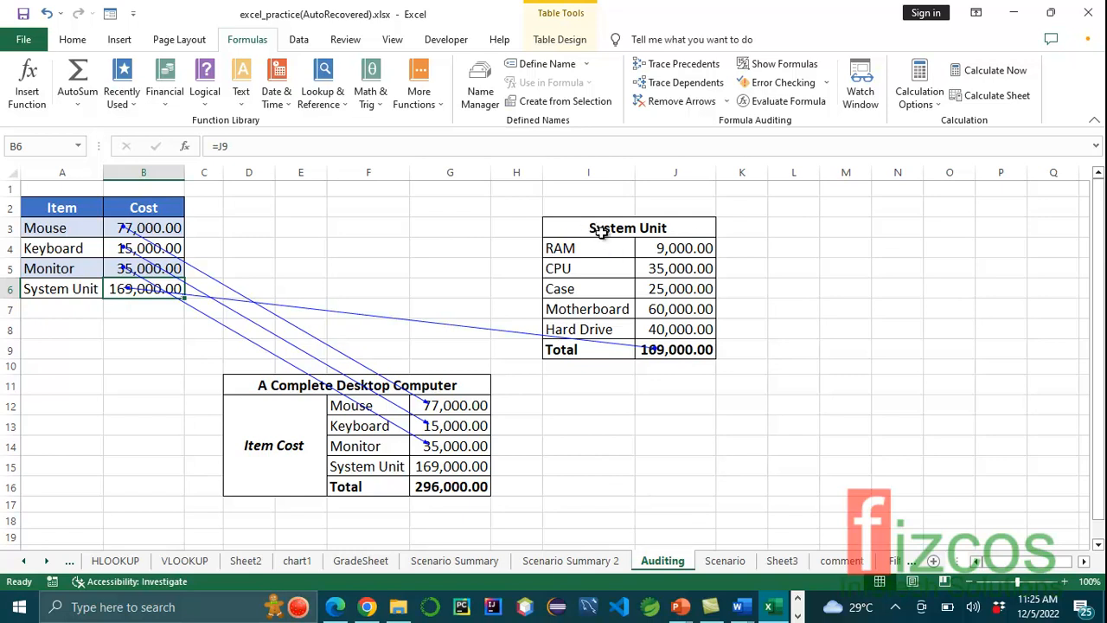
Try to trace the precedents of the RAM cost in J4, and trace its dependents.
left_click(679, 250)
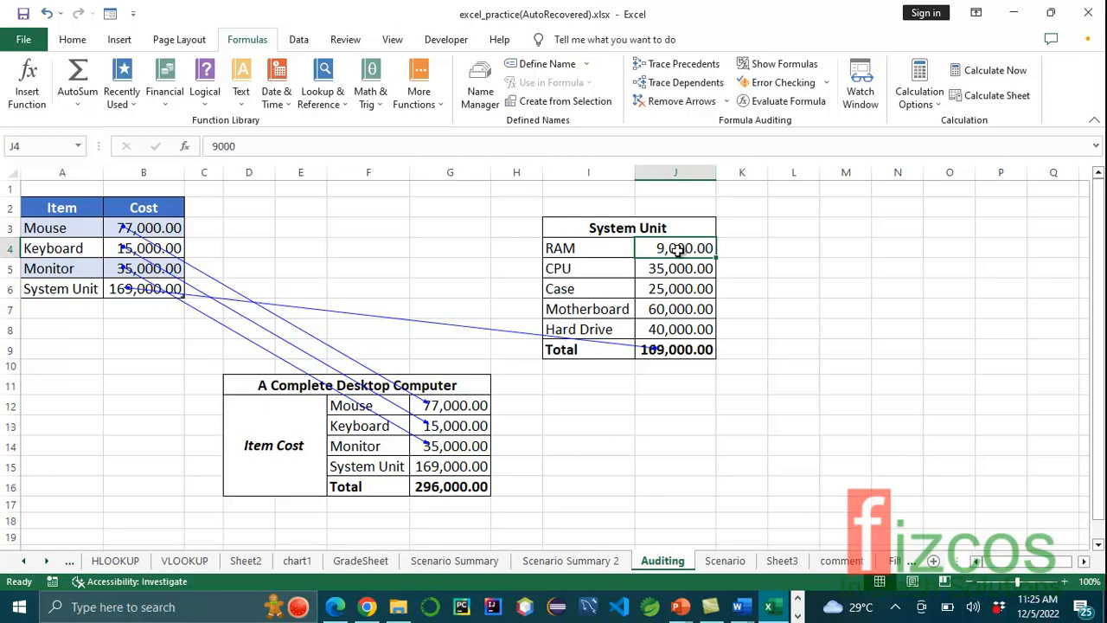
left_click(692, 67)
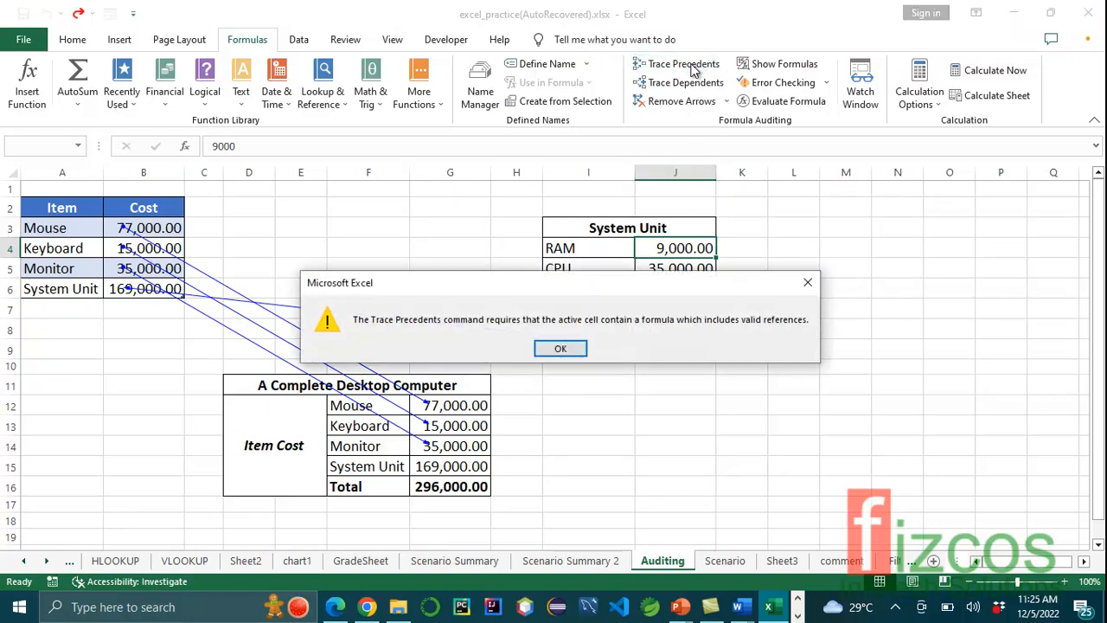
left_click(562, 350)
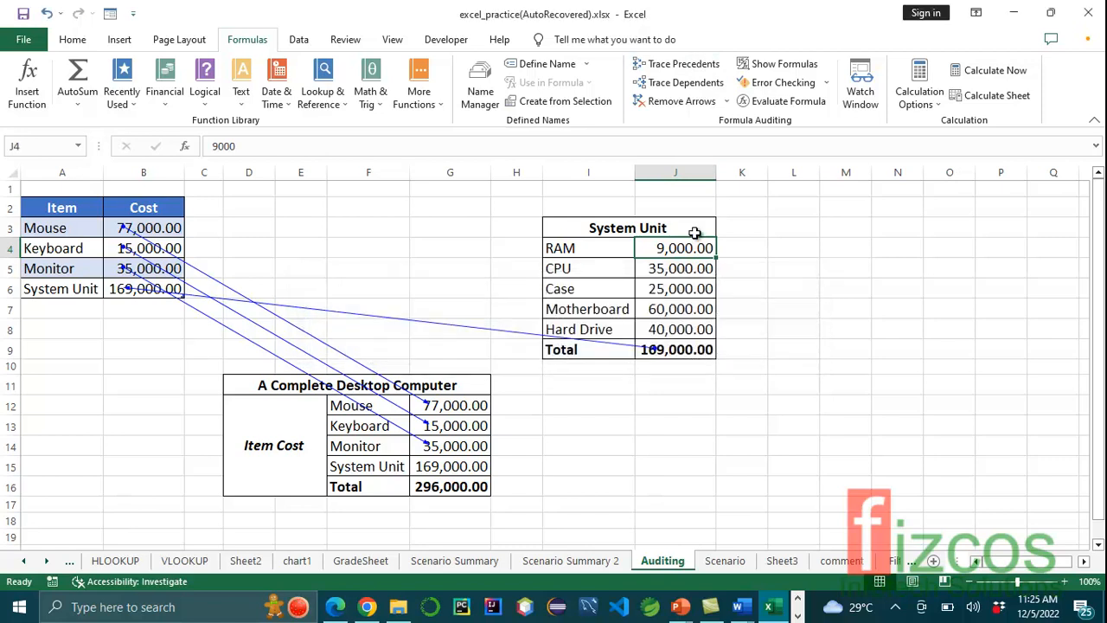
left_click(686, 83)
Set the RAM cost in J4 to 89000.
double_click(675, 248)
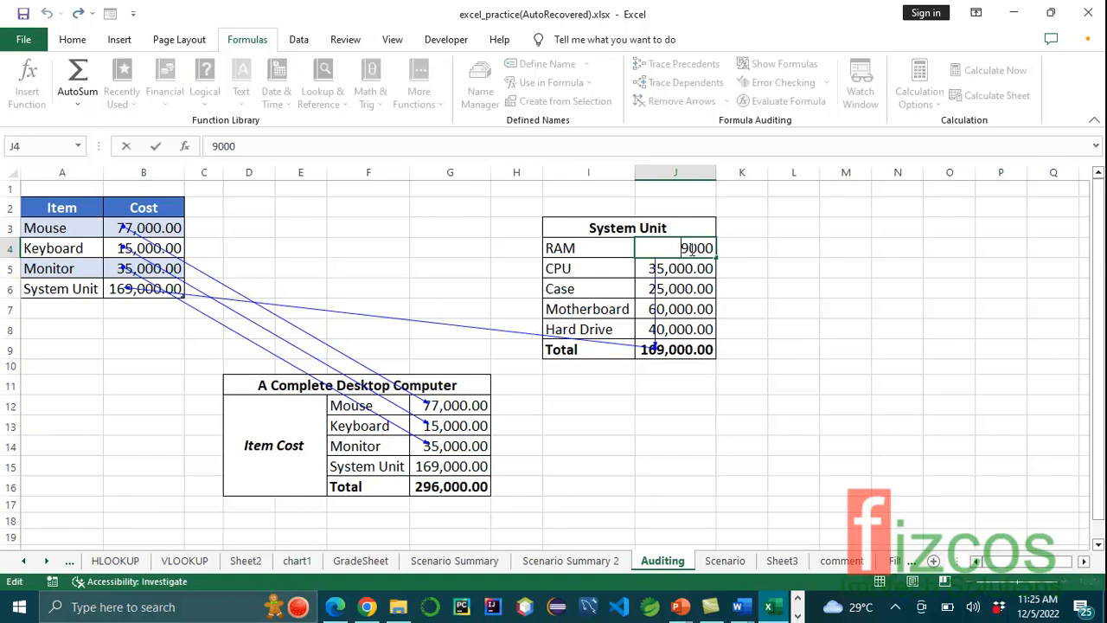
type("8")
left_click(677, 275)
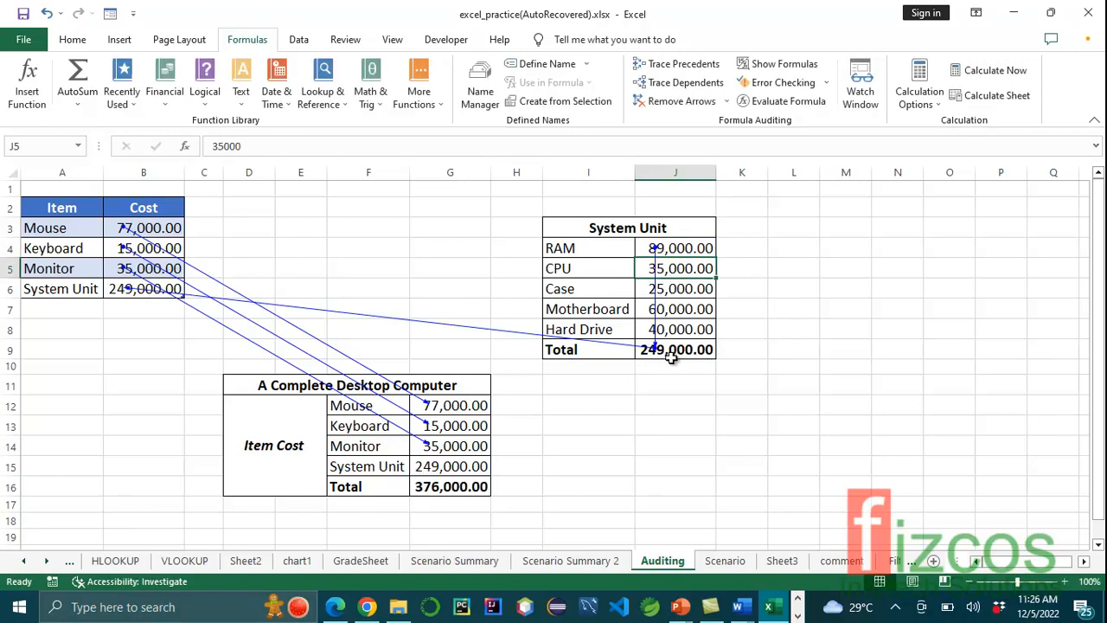
Set the RAM cost in J4 back to 9000.
double_click(662, 249)
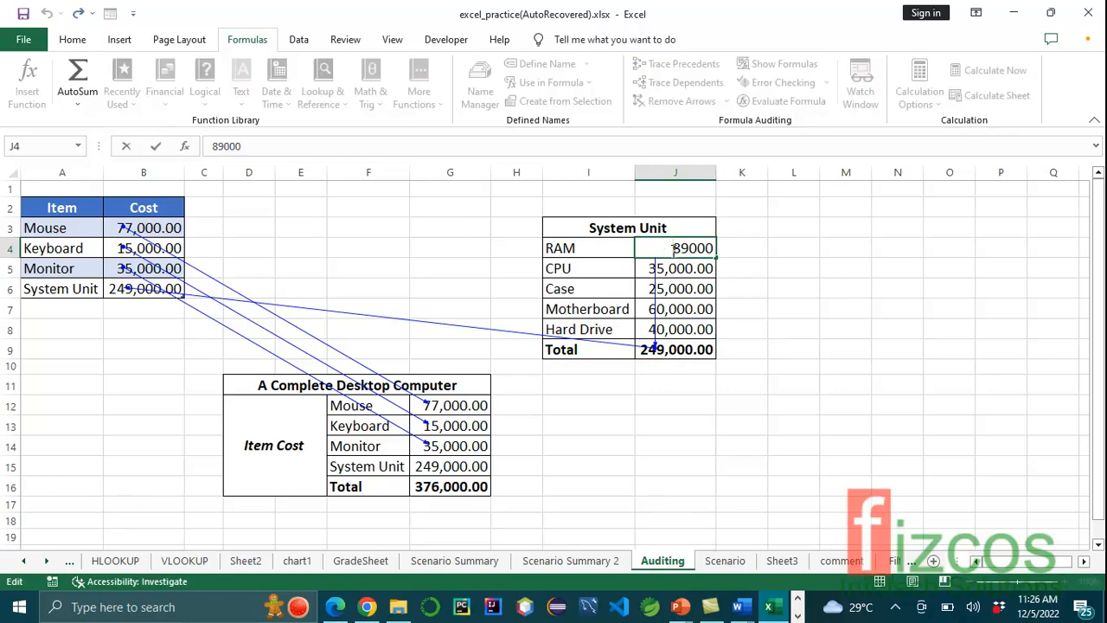
key("Delete")
left_click(676, 269)
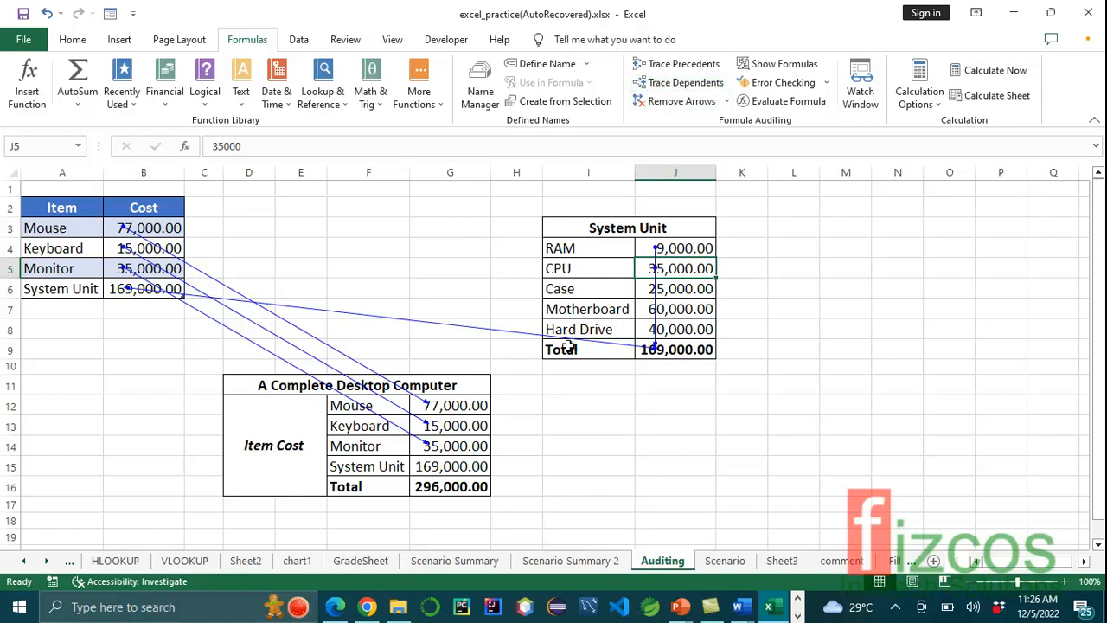
Trace the dependents of the CPU, Case, Motherboard and Hard Drive costs in J5 to J8.
left_click(678, 309)
left_click(685, 83)
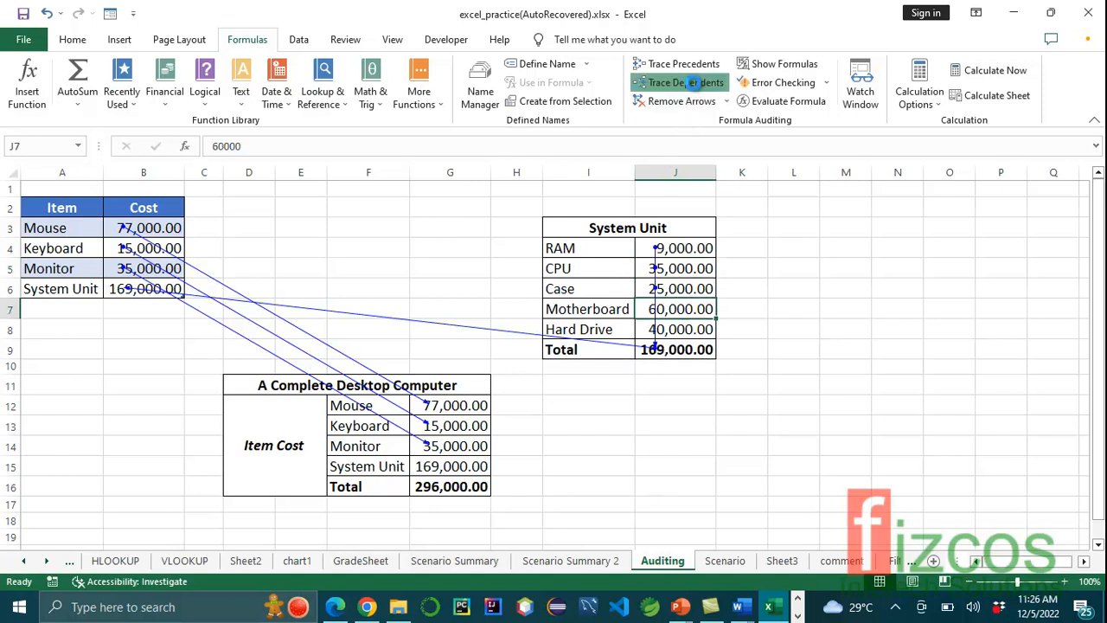
left_click(682, 328)
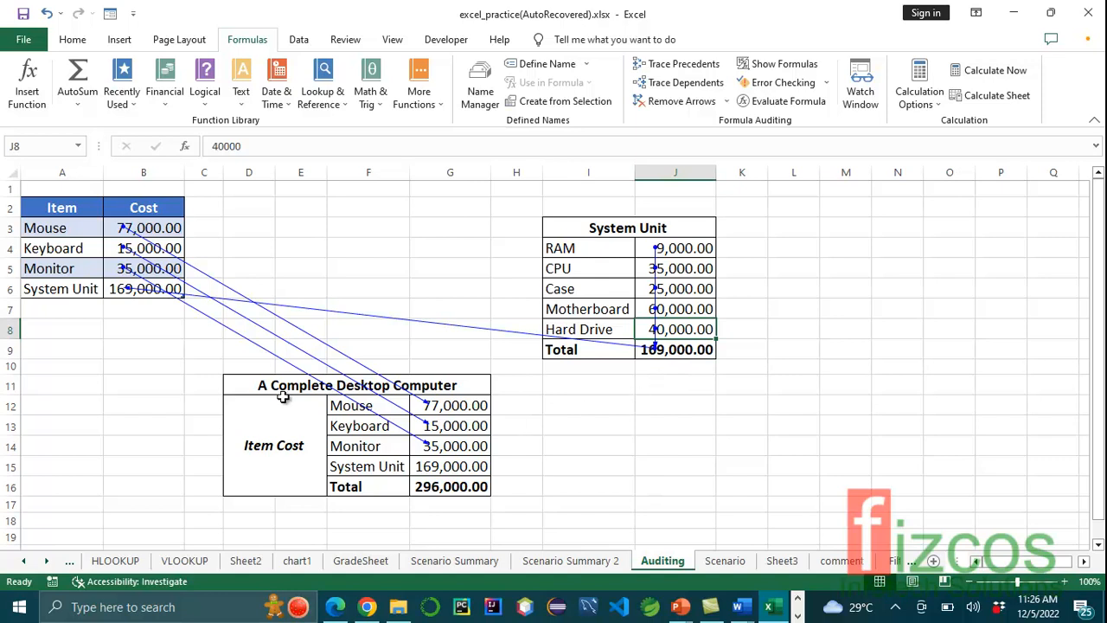
Trace the dependents of each item cost in G12 to G15 of the Complete Desktop Computer table.
left_click(454, 408)
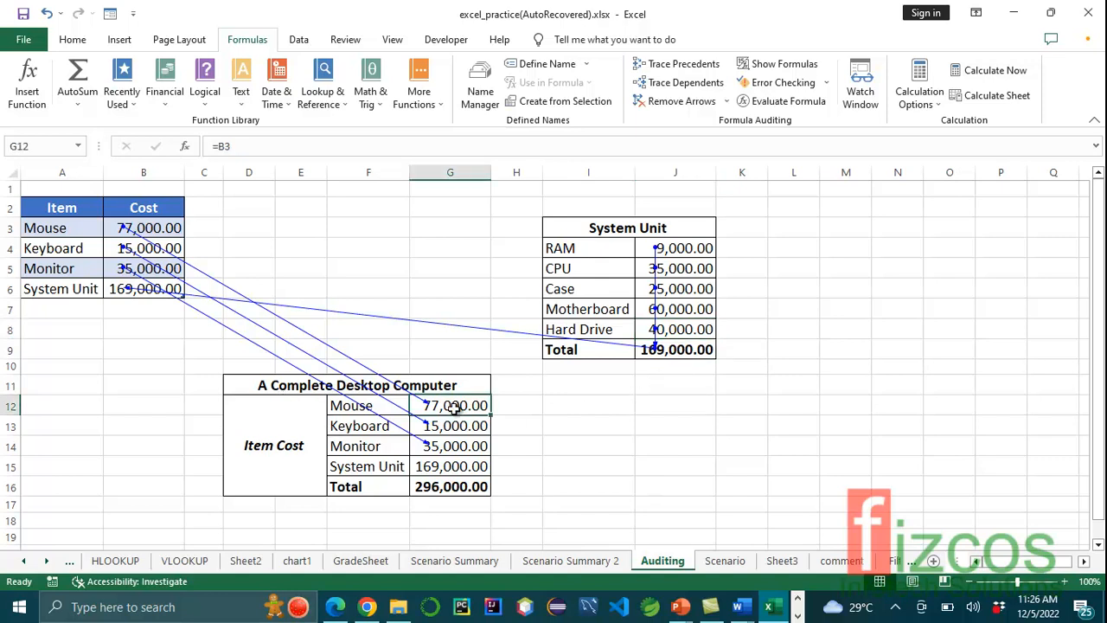
left_click(686, 85)
left_click(468, 430)
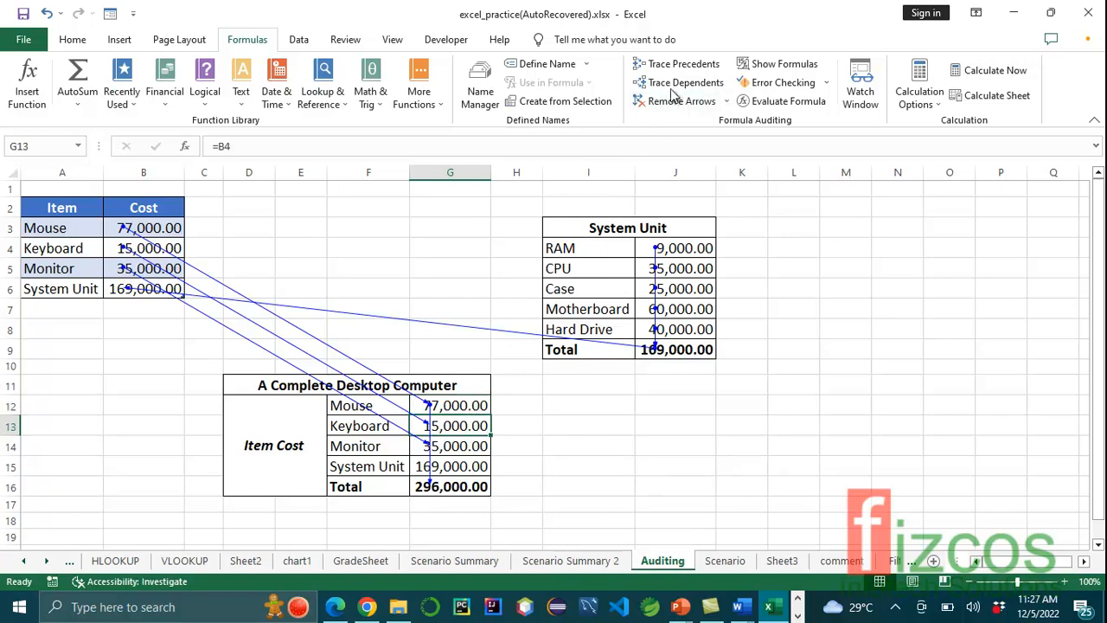
left_click(452, 447)
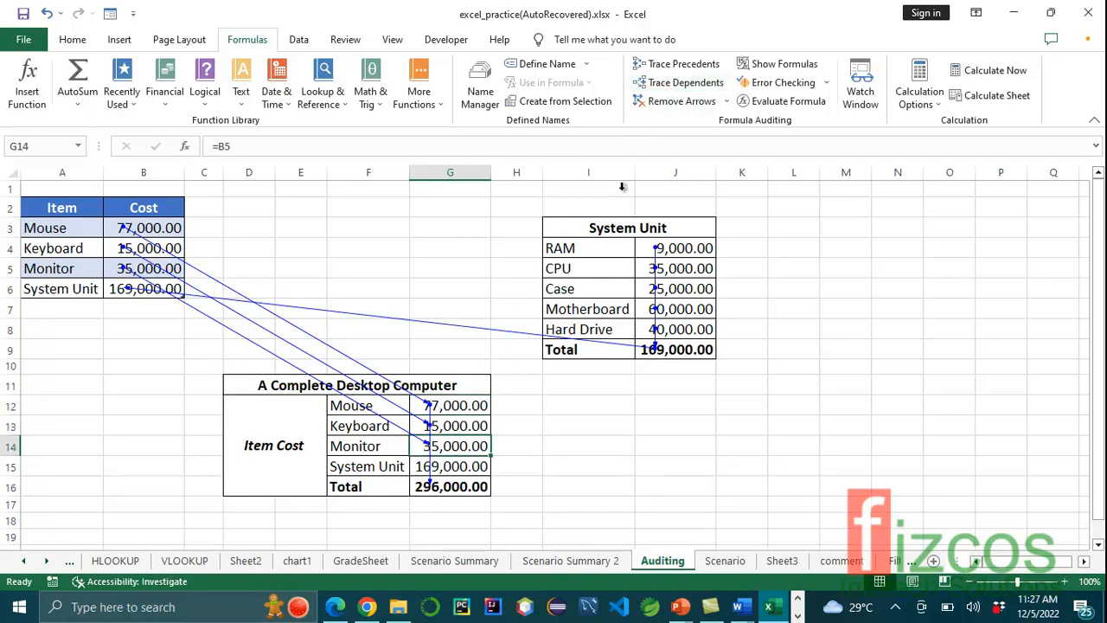
left_click(470, 466)
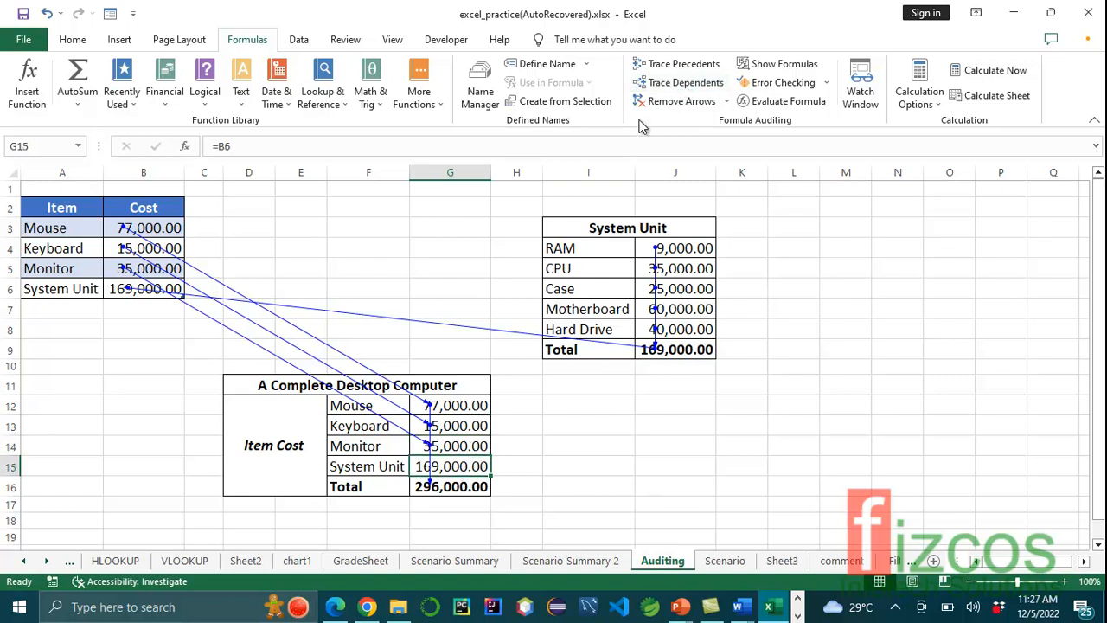
Trace the precedents of the desktop computer Total in G16 and remove all arrows from the sheet.
left_click(470, 490)
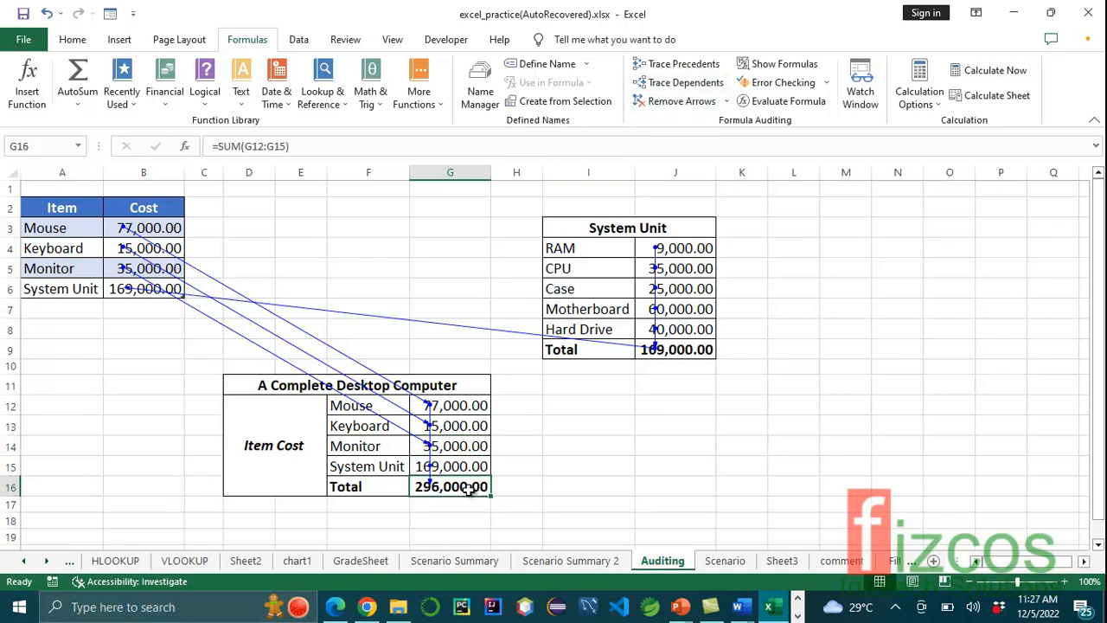
left_click(696, 67)
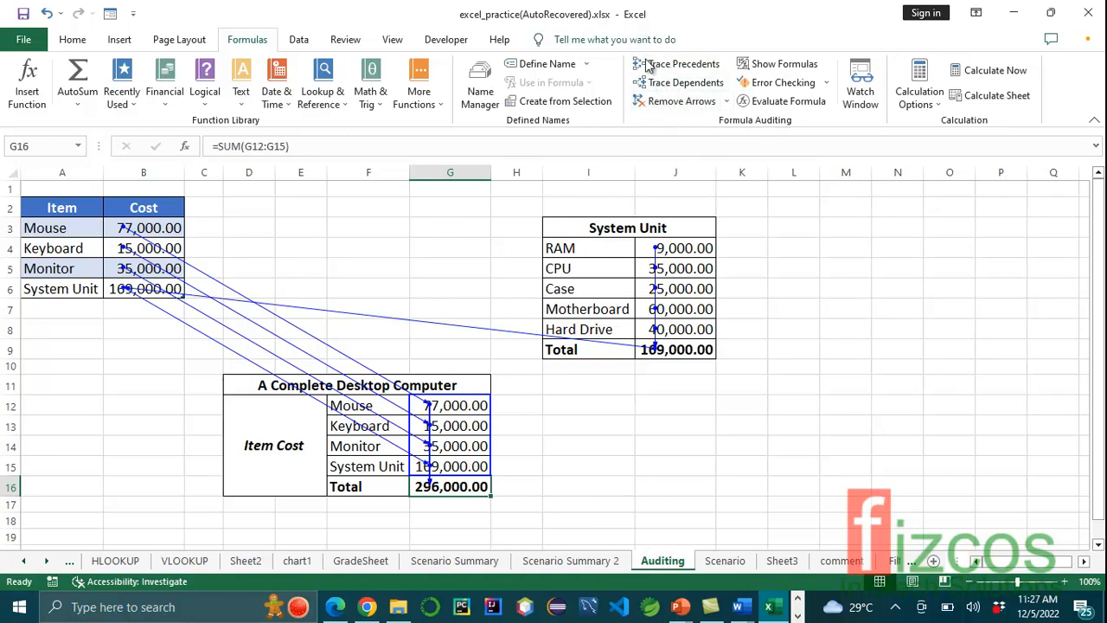
left_click(667, 101)
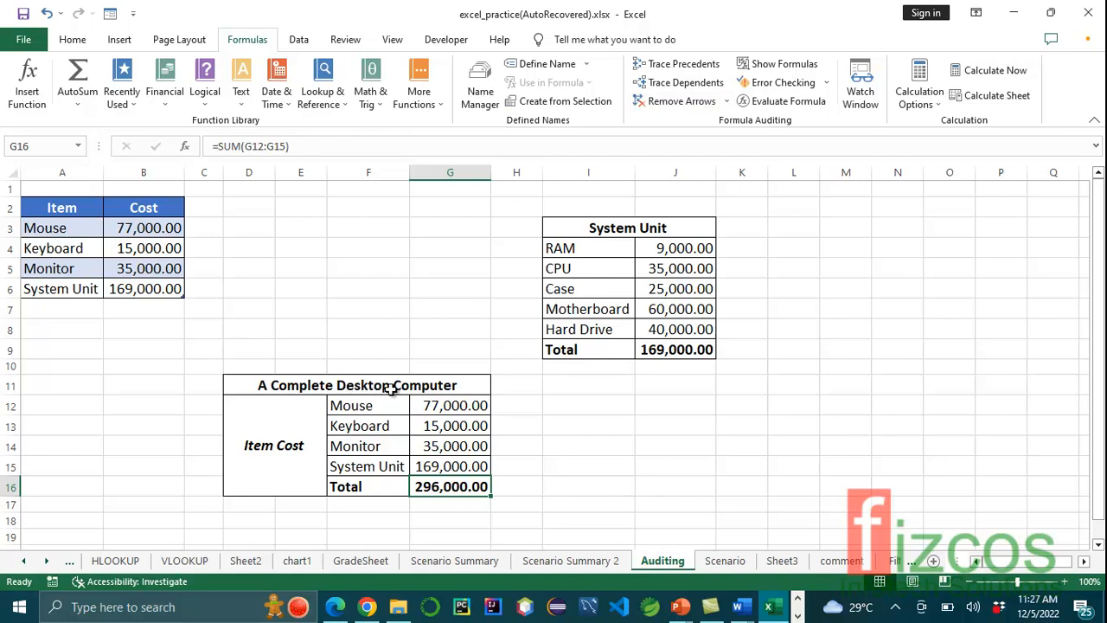
Trace the dependents of the Mouse, Keyboard, Monitor and System Unit costs in G12 to G15 again.
left_click(458, 406)
left_click(474, 424)
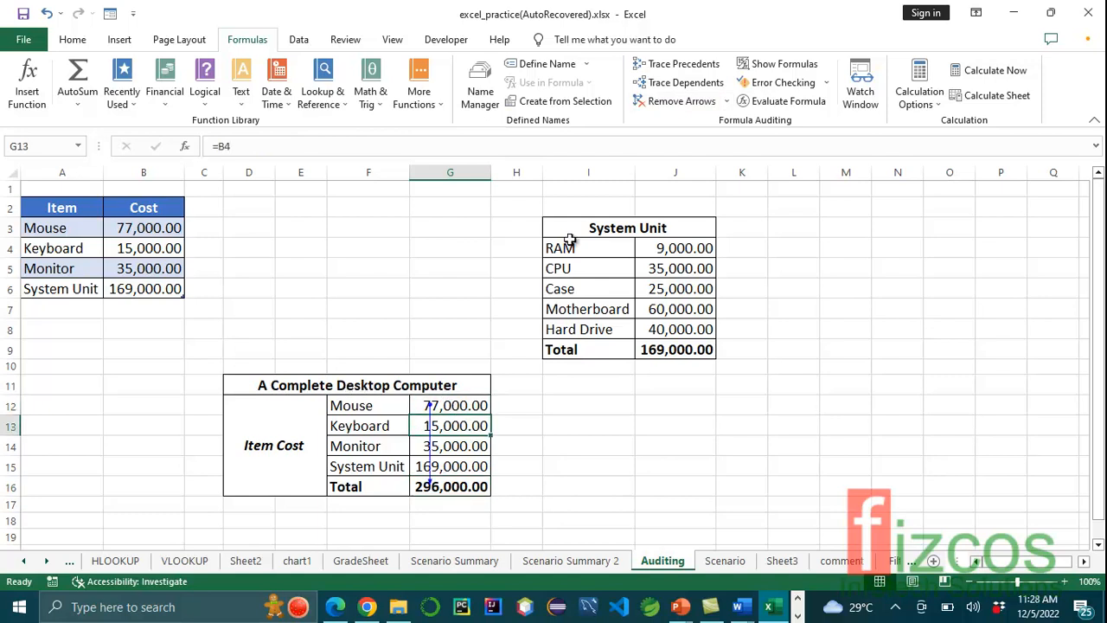
left_click(684, 82)
left_click(464, 446)
left_click(686, 82)
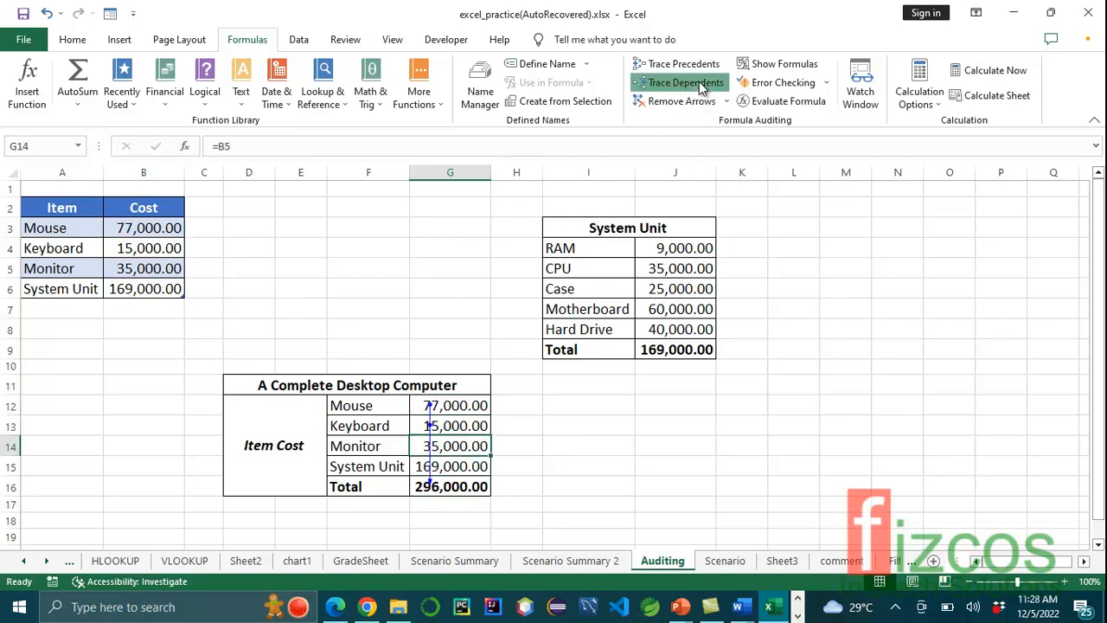
left_click(477, 467)
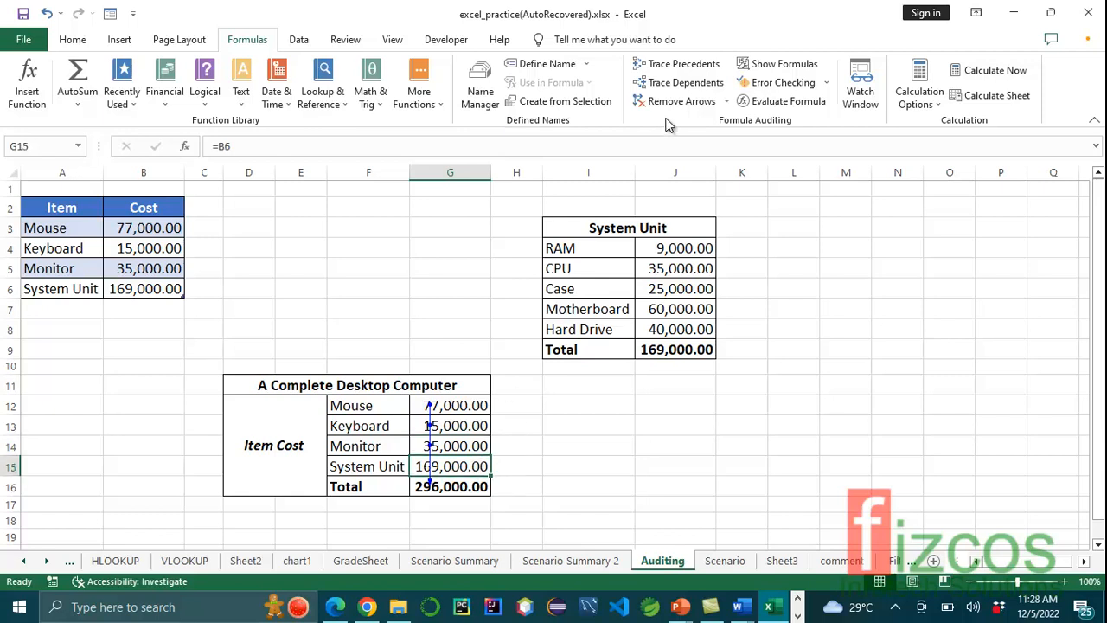
left_click(684, 83)
Try to trace the dependents of the desktop computer Total in G16.
left_click(461, 489)
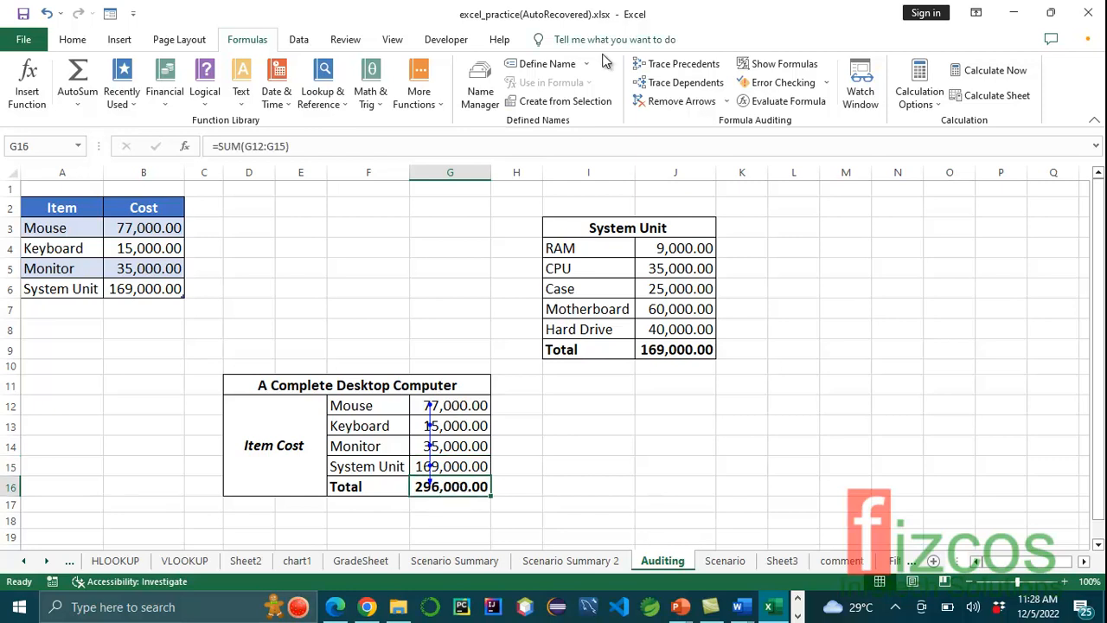
left_click(686, 83)
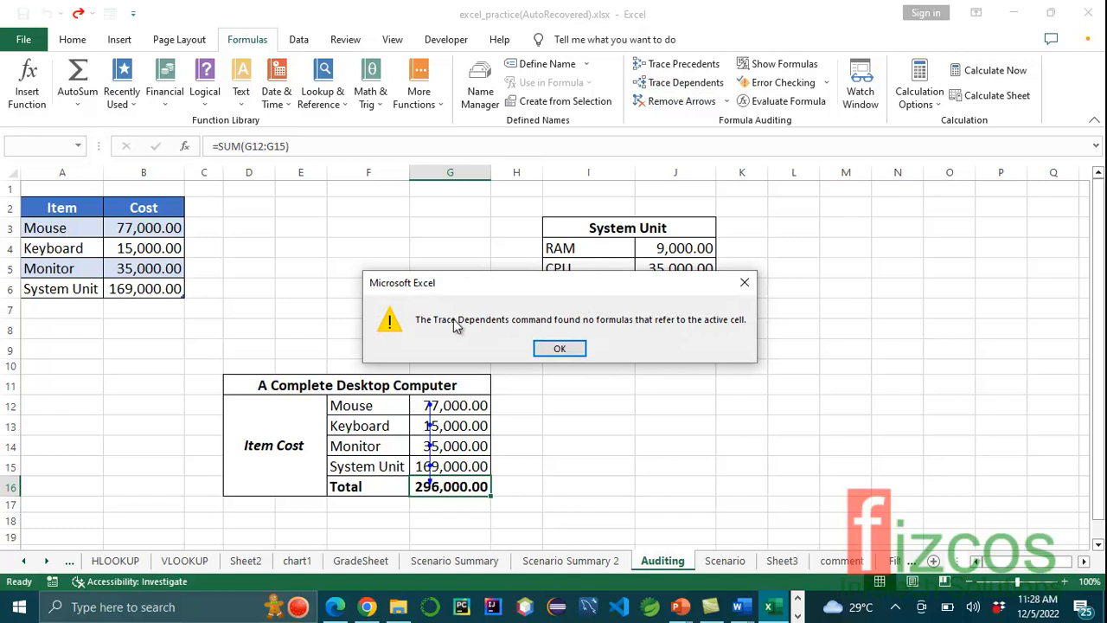
left_click(564, 349)
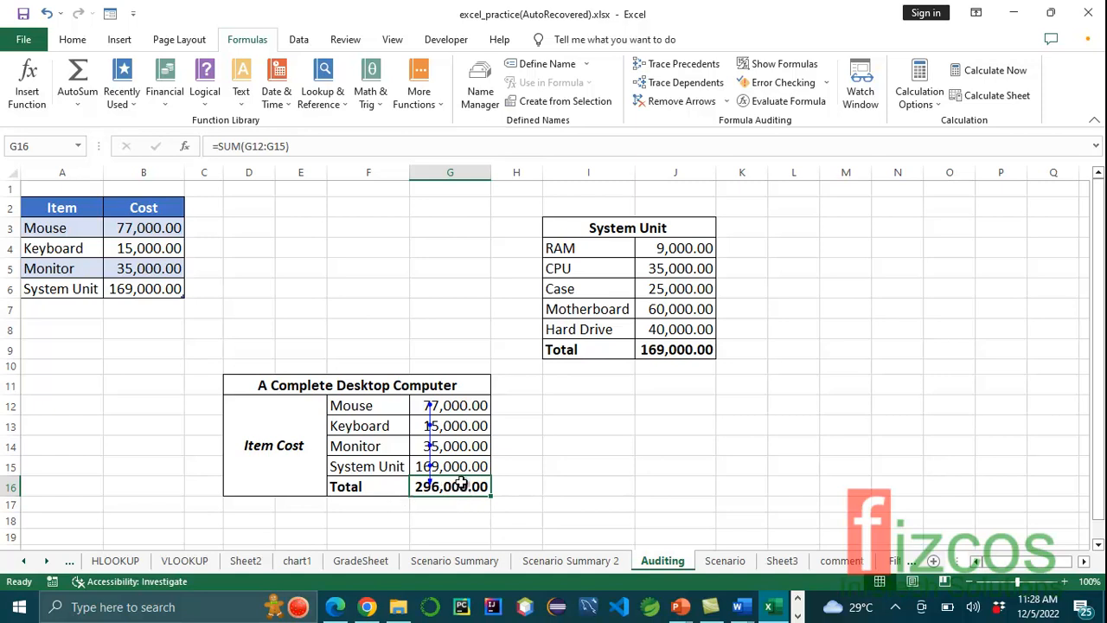
Trace the precedents of the Total in G16 through to the Item cost table, and clear all arrows.
left_click(682, 69)
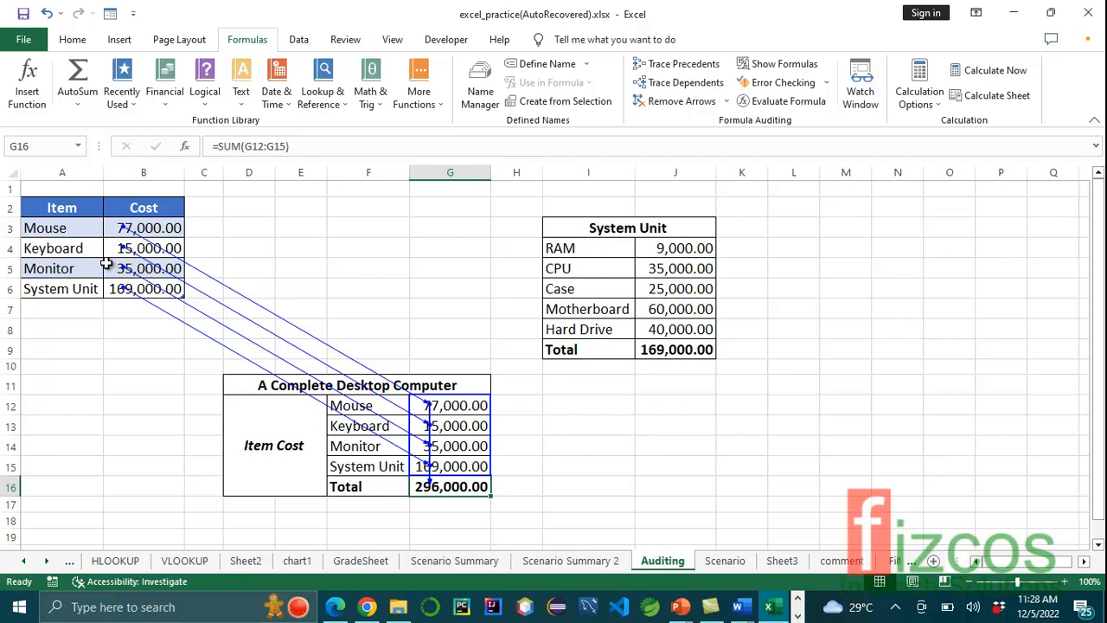
left_click(666, 105)
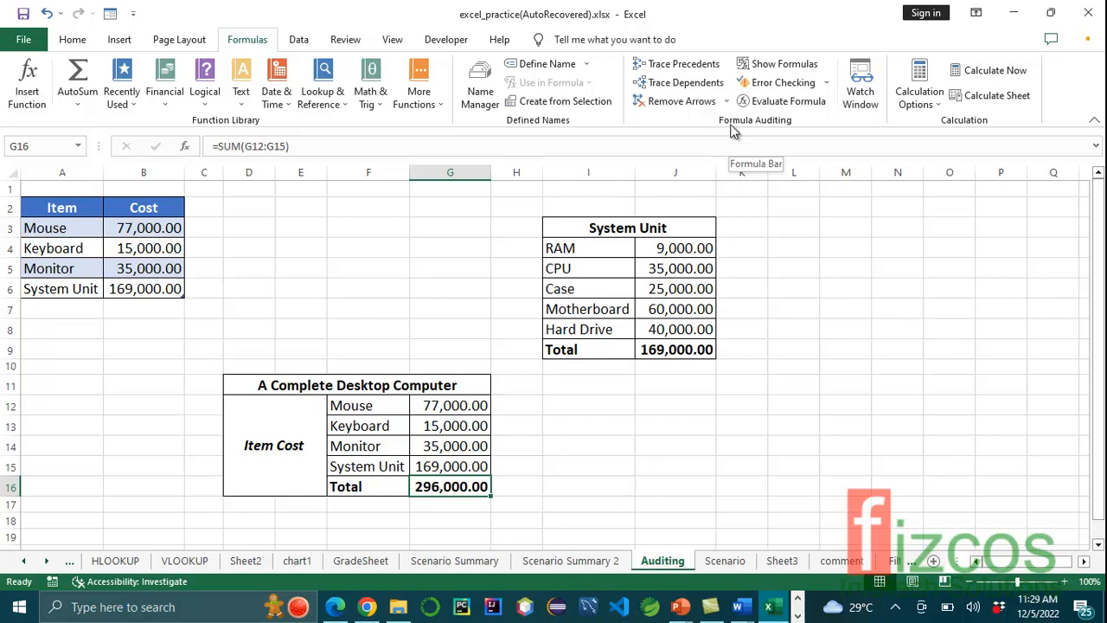
Show the formulas in all cells, examine those in the three tables, and switch back to displaying values.
left_click(770, 73)
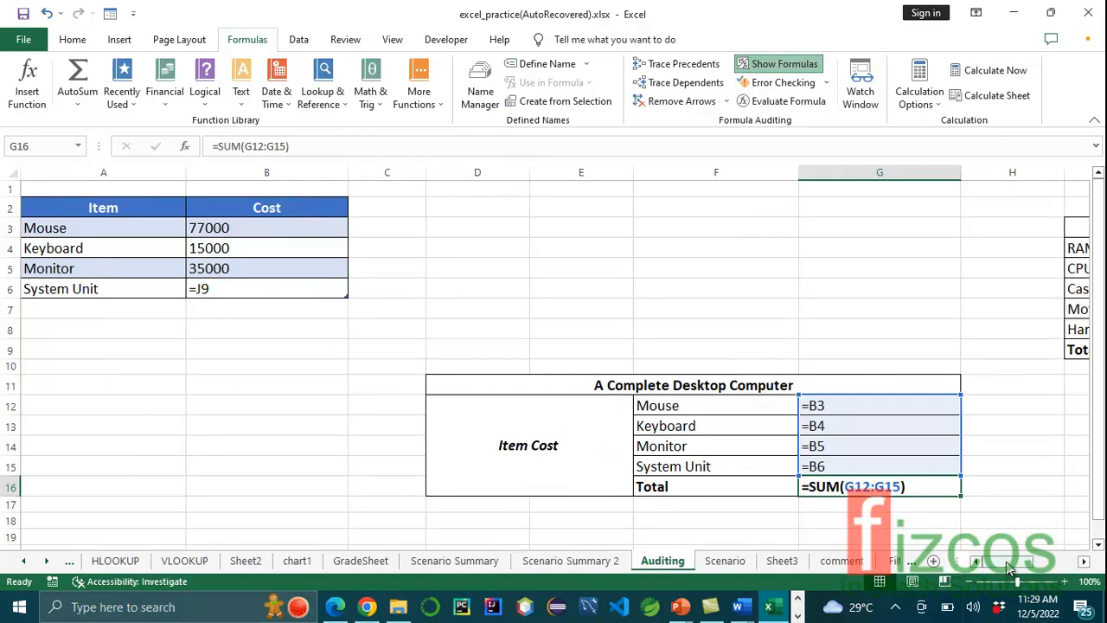
left_click_drag(1005, 561, 1026, 561)
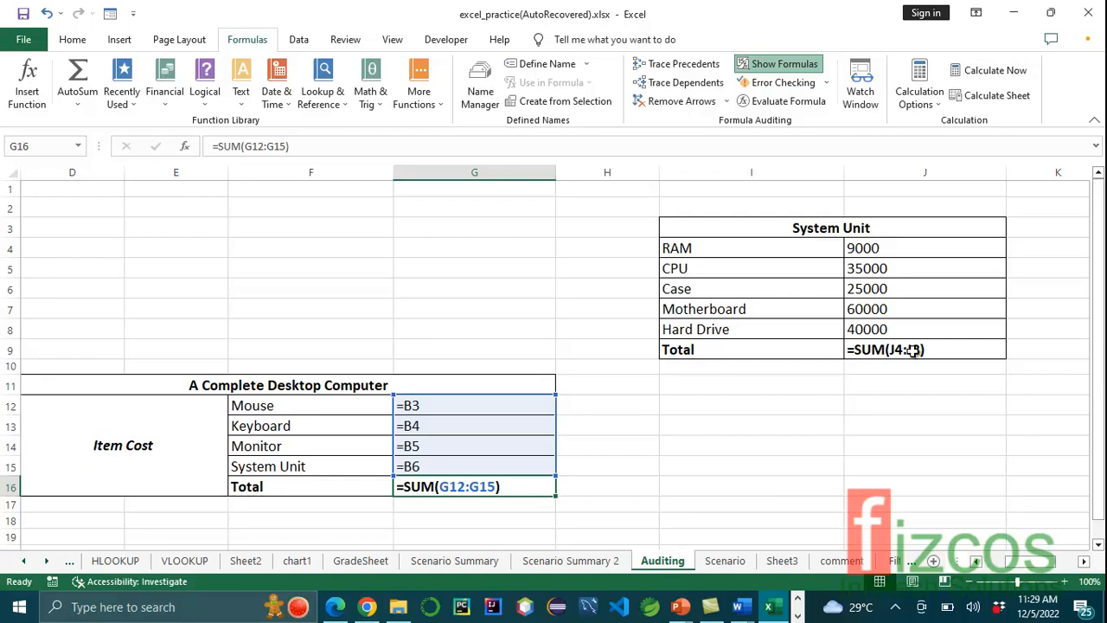
left_click(776, 65)
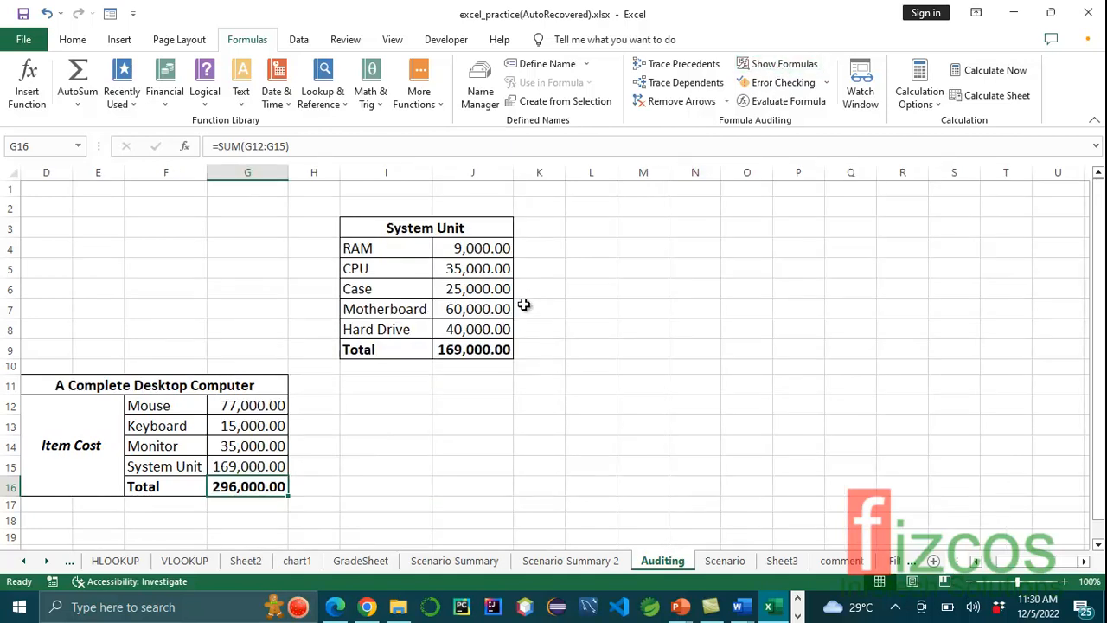
left_click_drag(1014, 562, 974, 568)
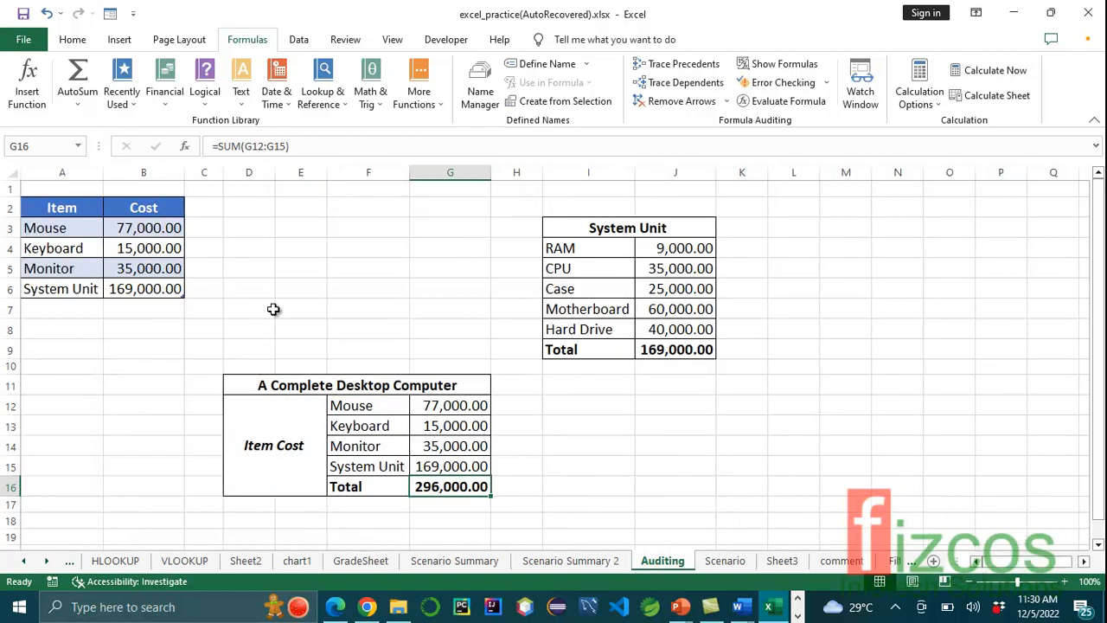